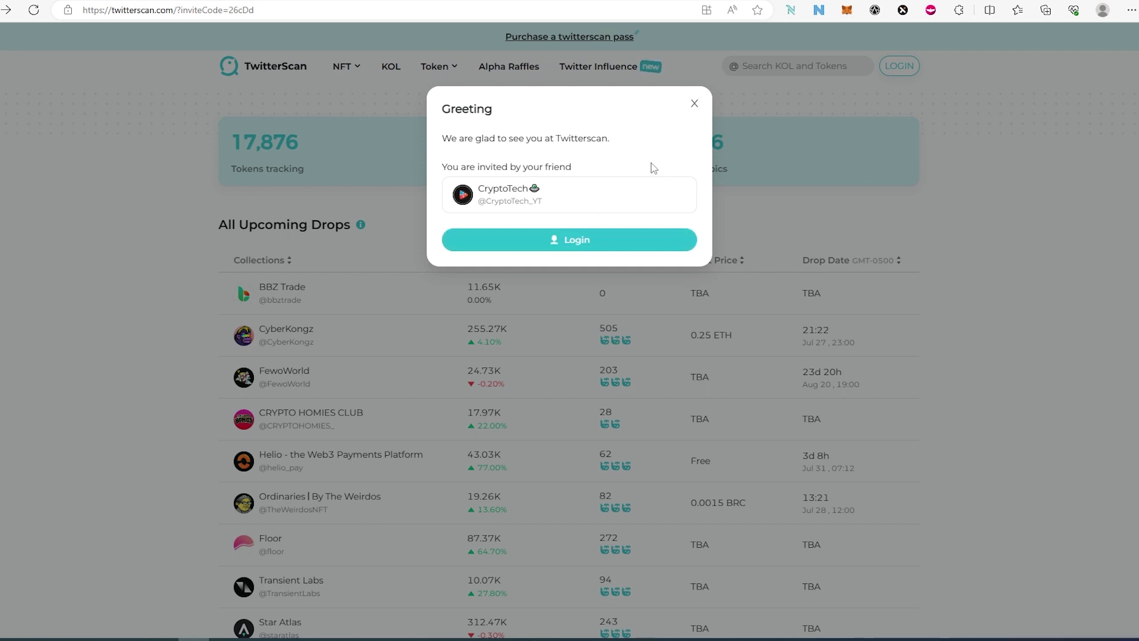
Log in to TwitterScan by connecting the first MetaMask account to the site.
click(585, 240)
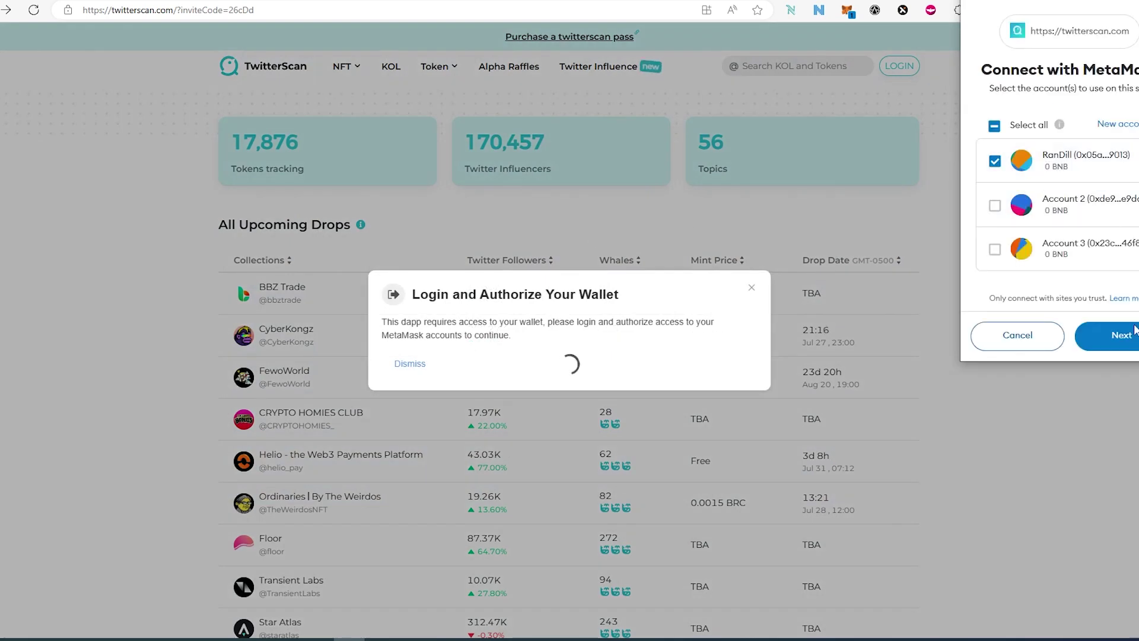
click(1136, 331)
click(1124, 343)
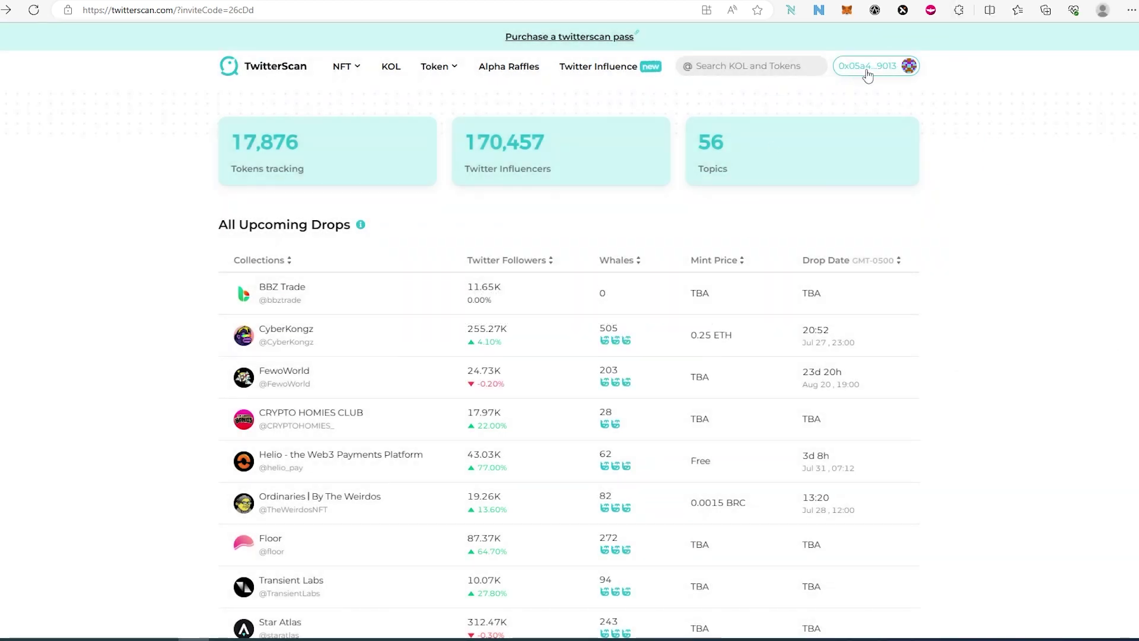
View the User Profile settings showing the connected wallet and unlinked Twitter and Discord accounts.
click(888, 71)
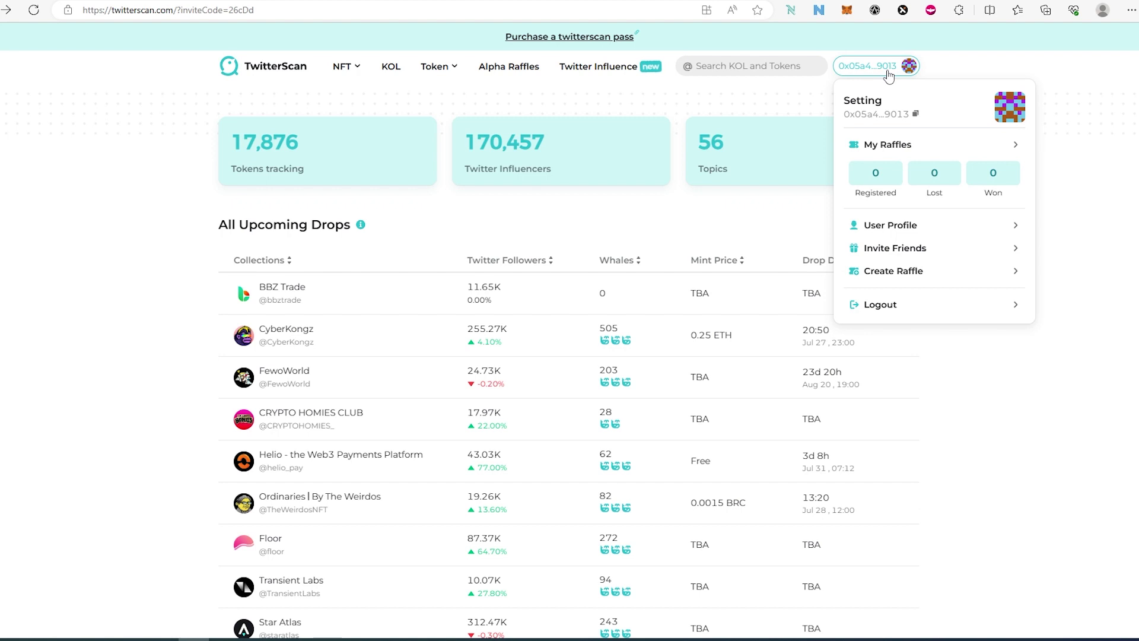
click(892, 223)
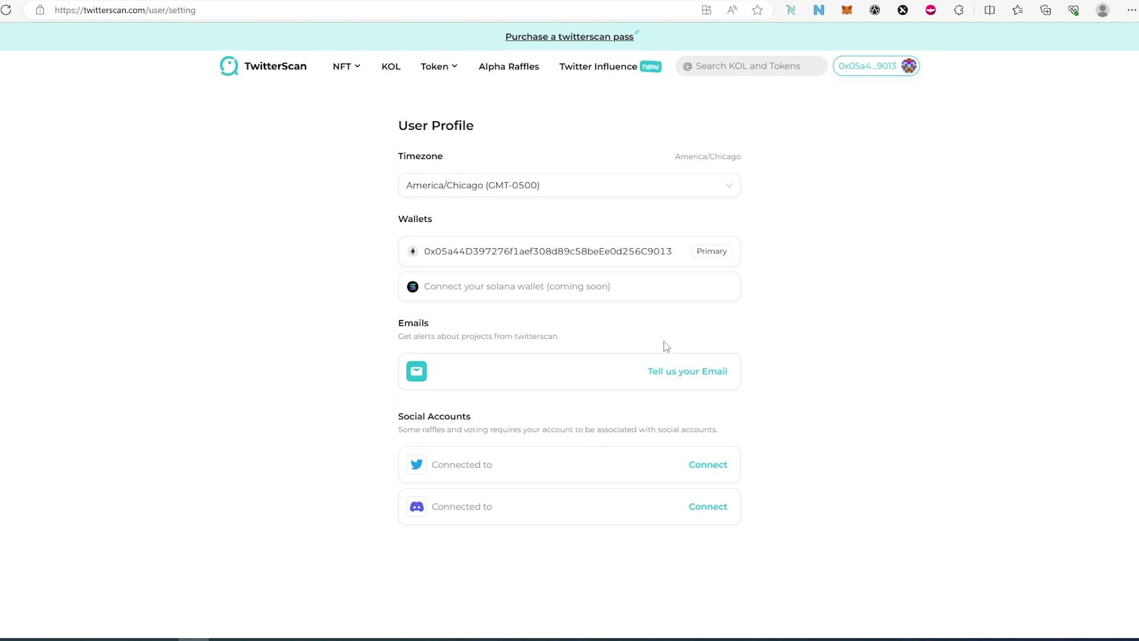
View the Twitter Influence page and return to the TwitterScan home page.
click(606, 77)
mouse_move(346, 66)
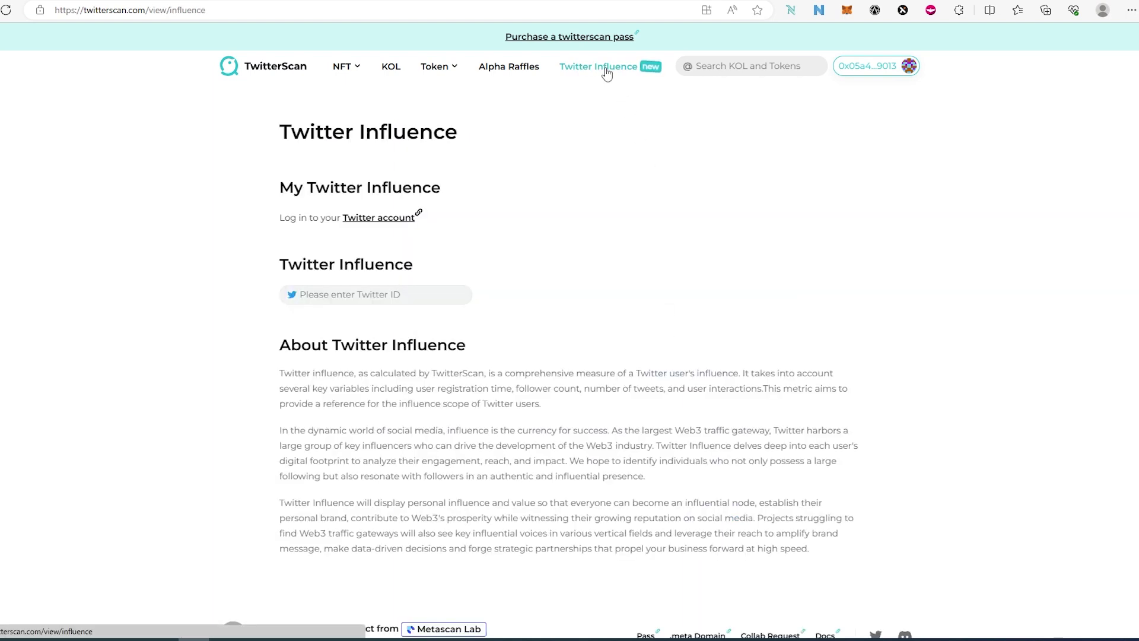
click(306, 69)
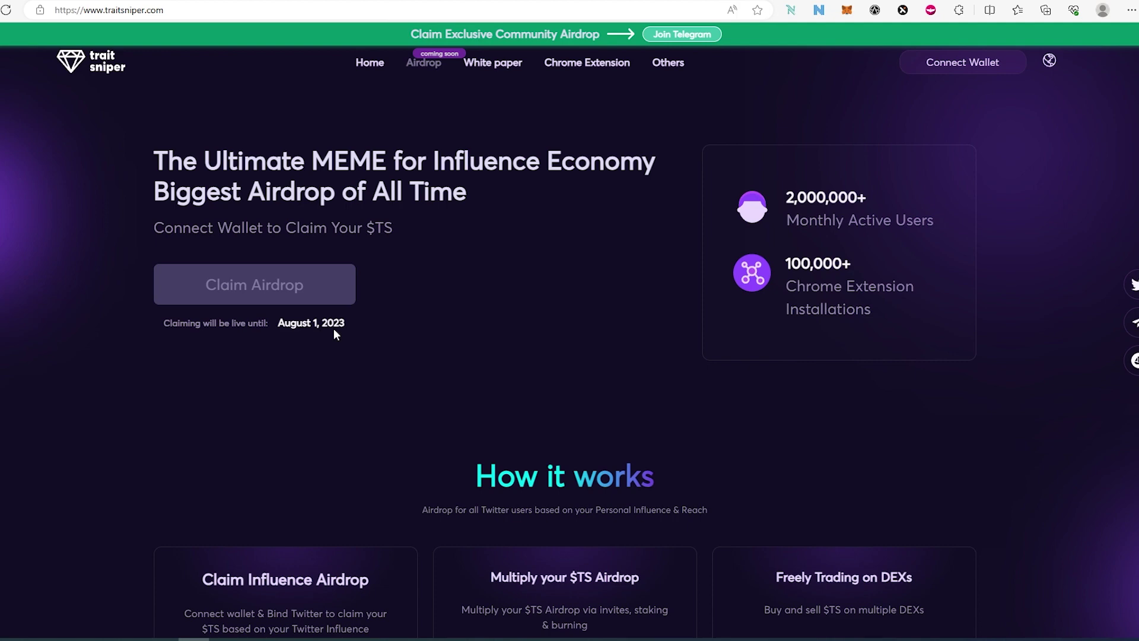
scroll(333, 329, down, 2)
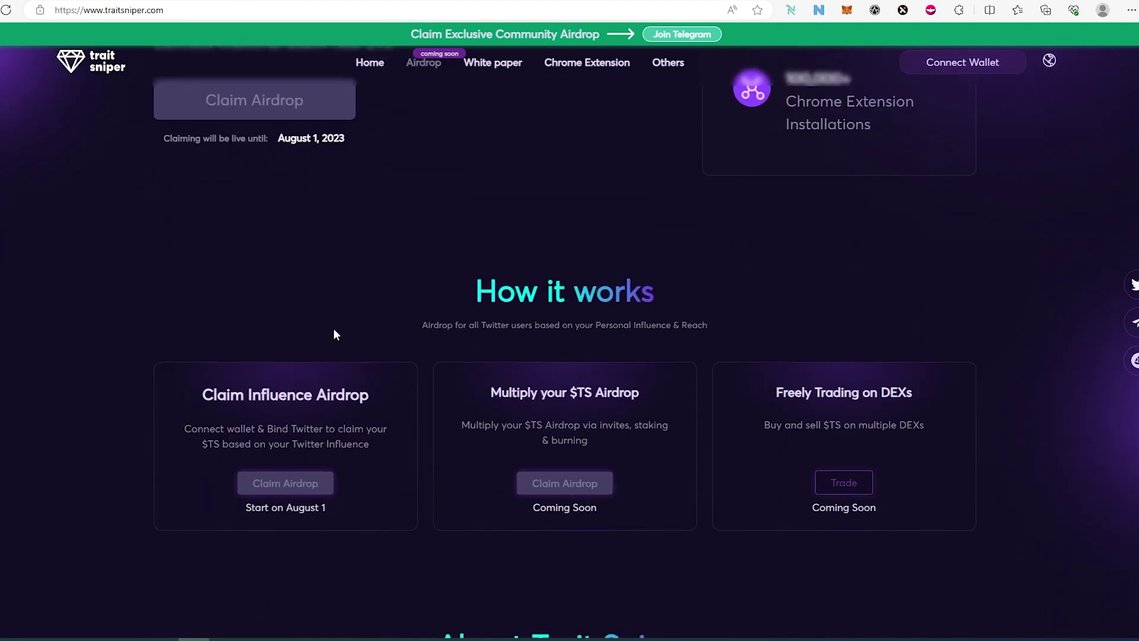